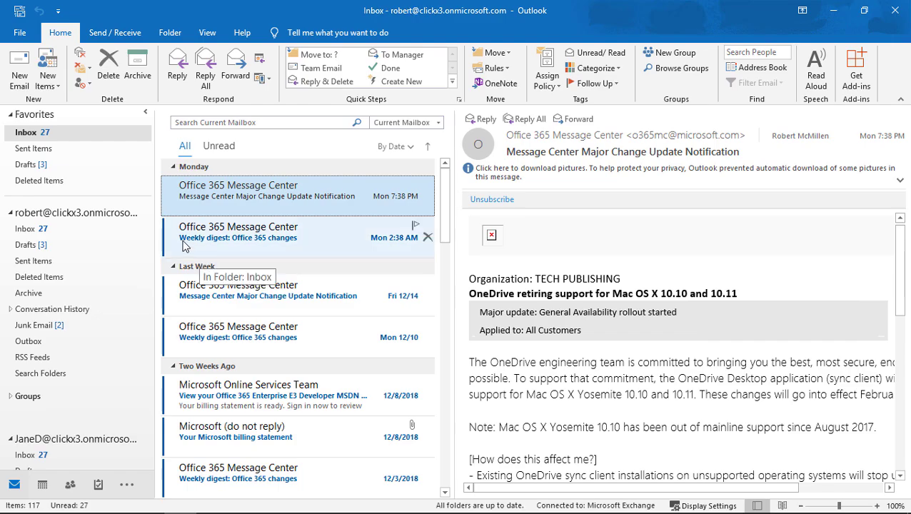
Open the account's Delegate Access settings and add the user listed directly above Journal in the Global Address List as a delegate
left_click(21, 35)
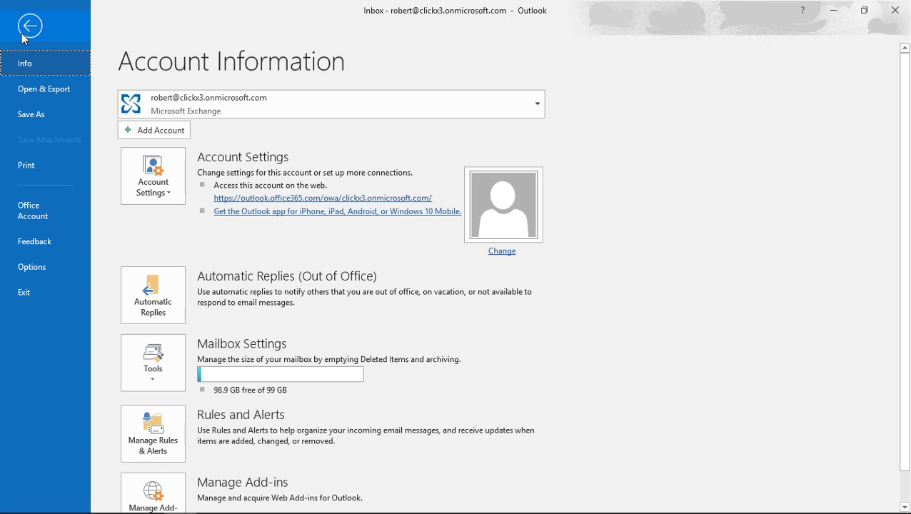
left_click(150, 183)
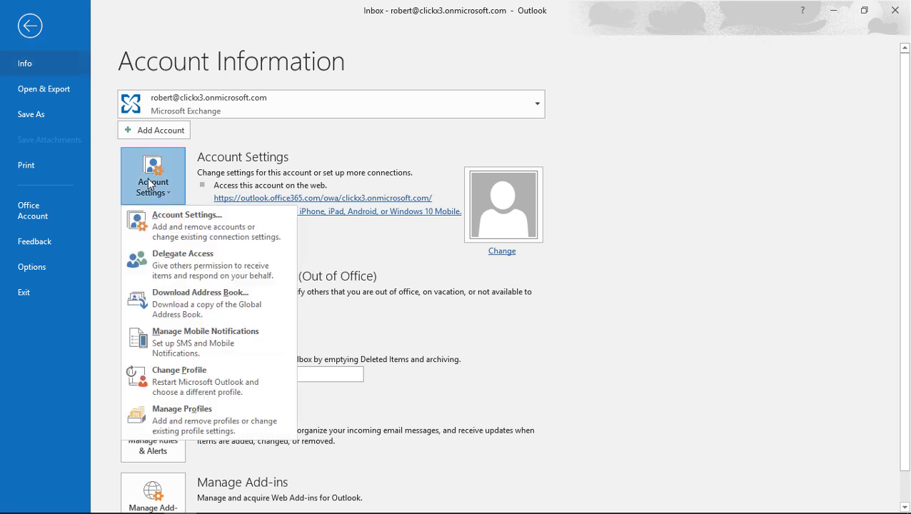
left_click(167, 272)
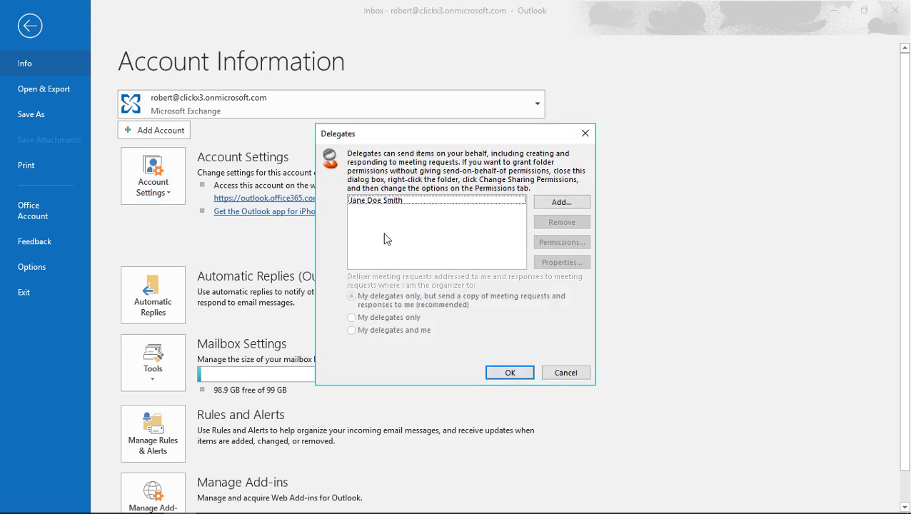
left_click(450, 202)
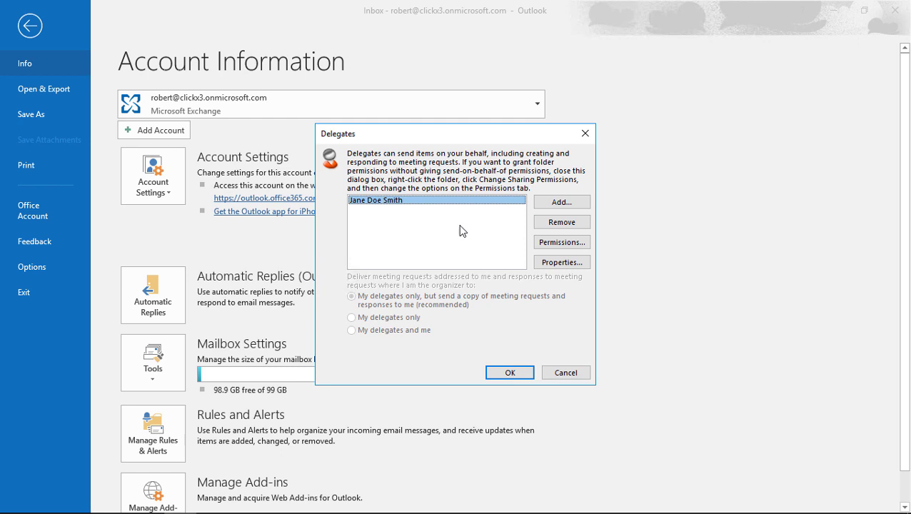
left_click(560, 204)
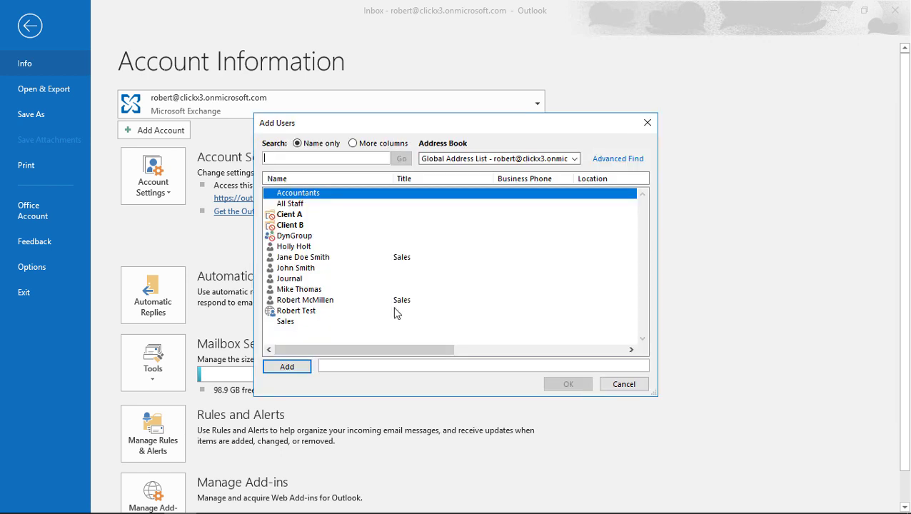
left_click(304, 268)
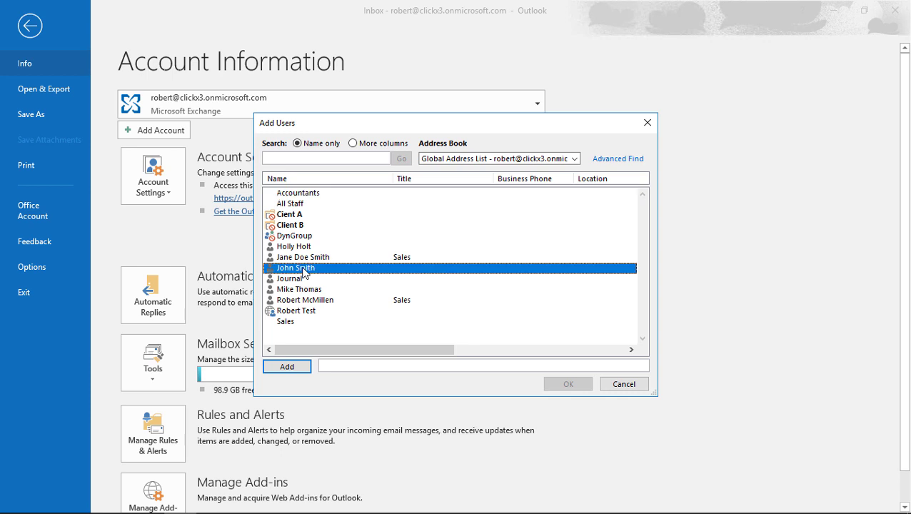
left_click(287, 366)
left_click(576, 386)
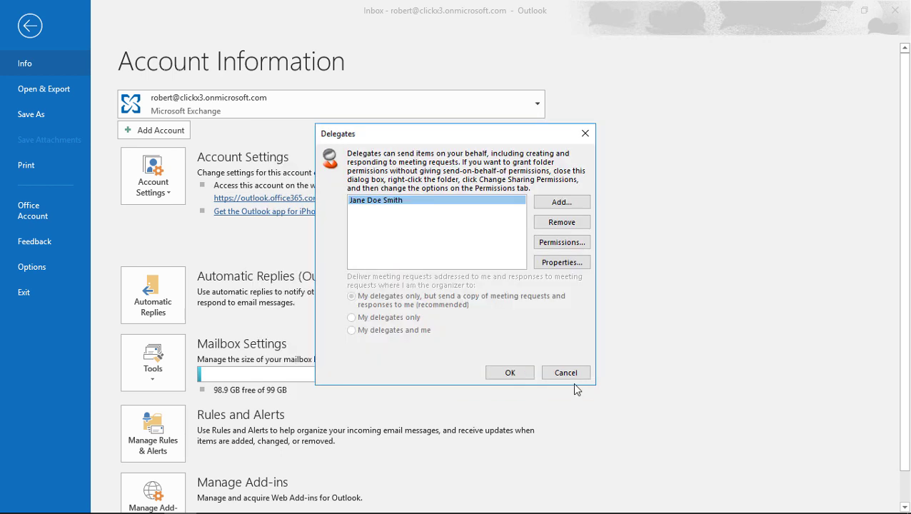
left_click(502, 368)
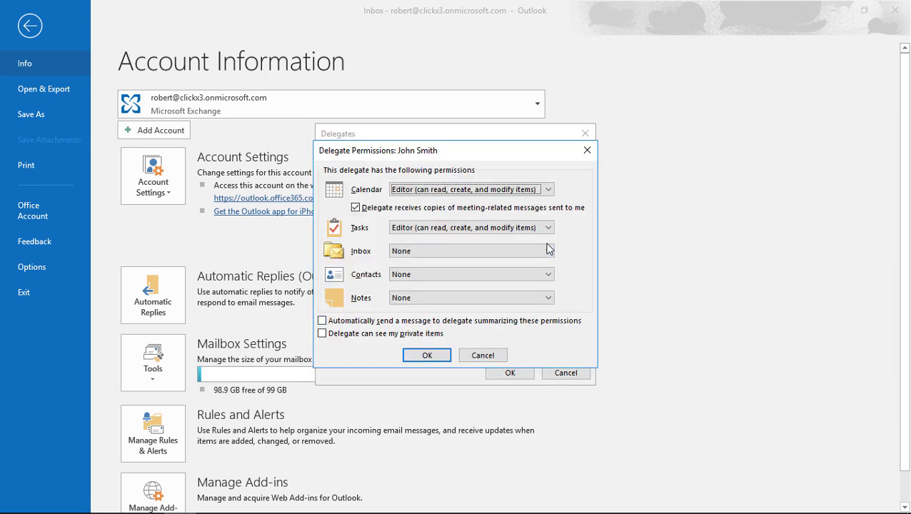
Review the permission levels offered for the new delegate's Calendar and Tasks access
left_click(549, 190)
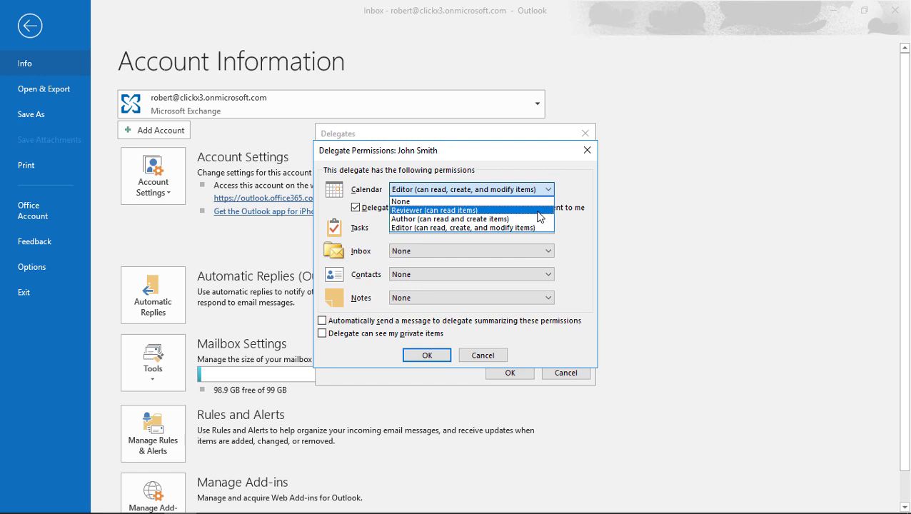
left_click(568, 201)
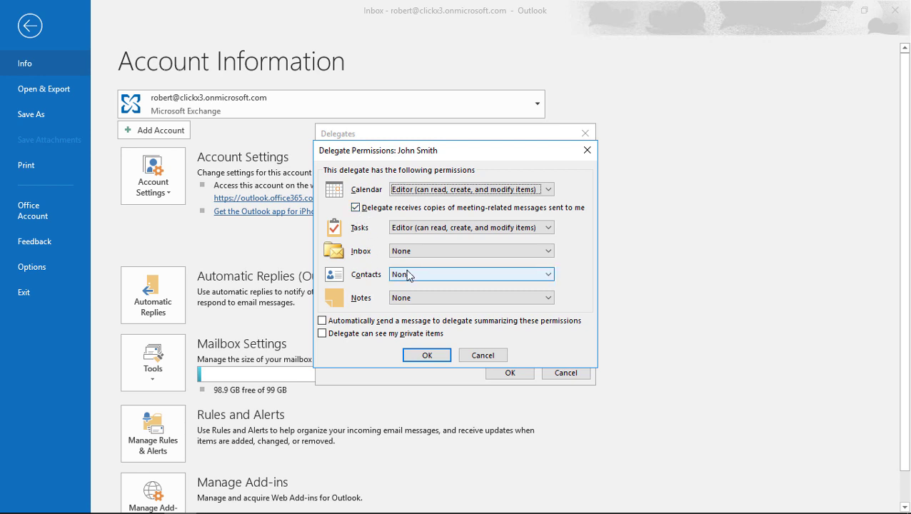
left_click(551, 227)
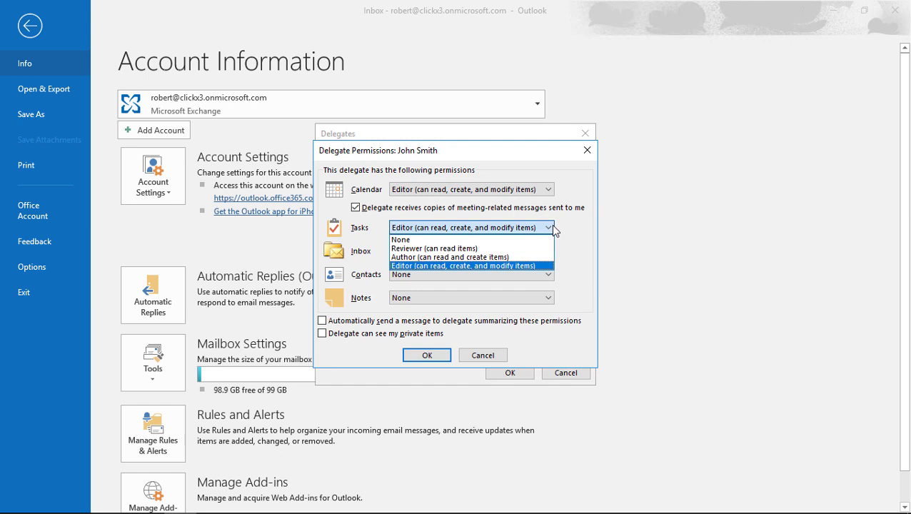
left_click(551, 224)
Give the delegate Editor permission for Inbox, Contacts and Notes, and save the delegate settings
left_click(549, 251)
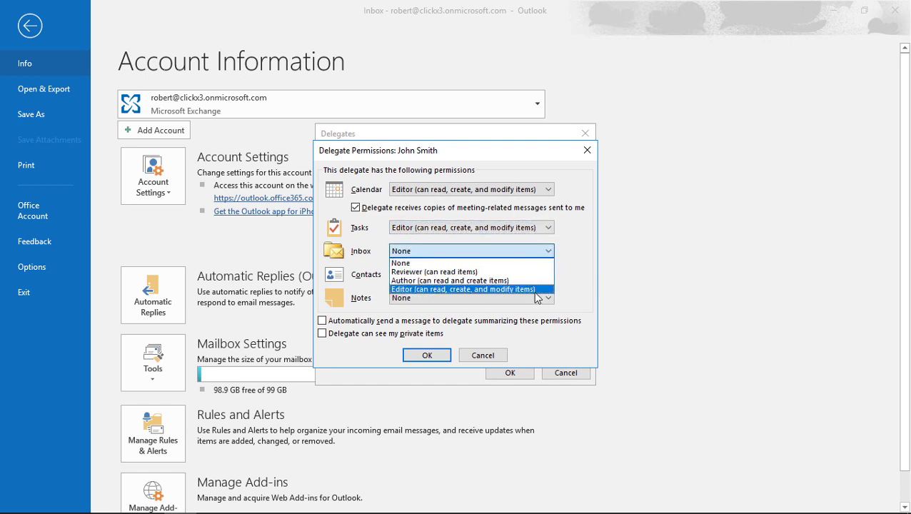
left_click(536, 289)
left_click(546, 274)
left_click(535, 312)
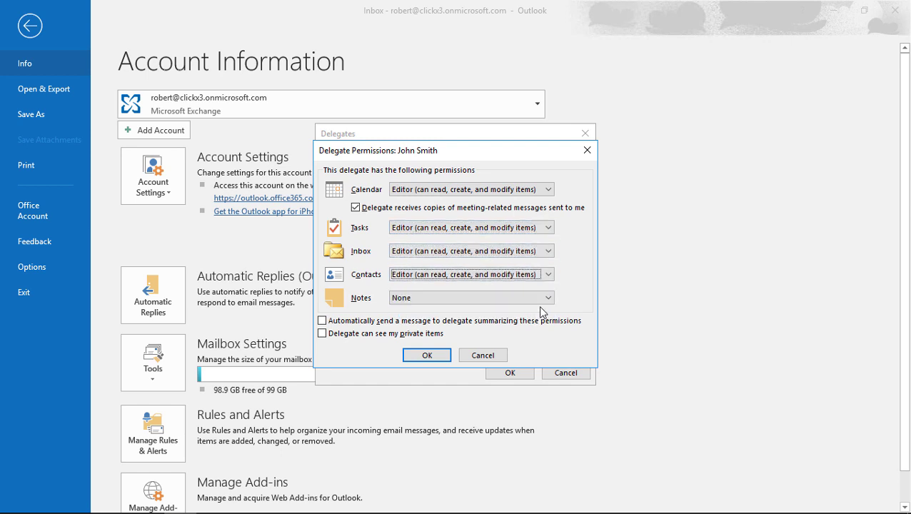
left_click(547, 297)
left_click(523, 336)
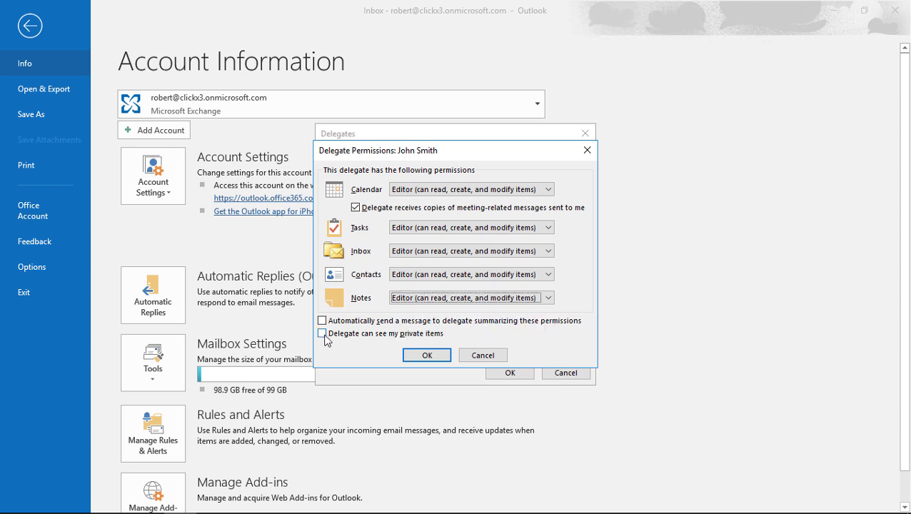
left_click(432, 356)
left_click(526, 375)
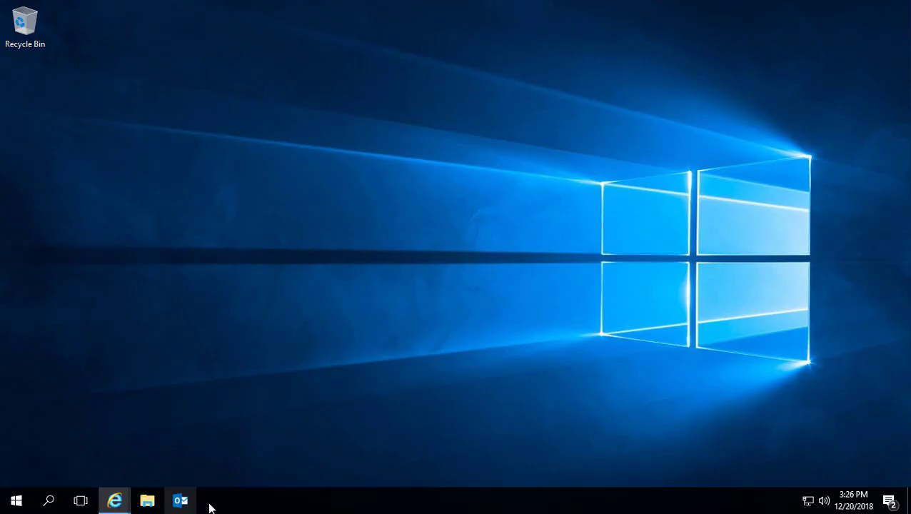
Start Outlook with the delegate's profile, submit the verification code for the authentication email and finish the account recovery prompt
left_click(183, 501)
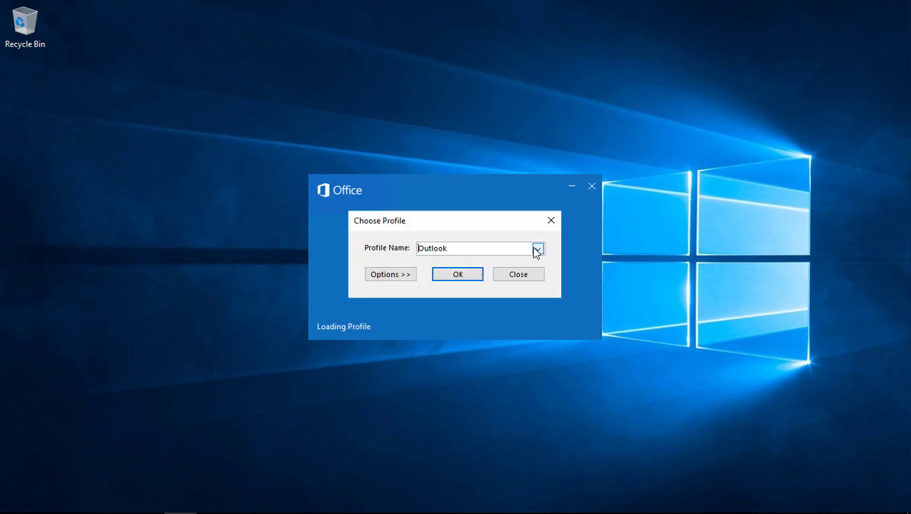
left_click(538, 248)
left_click(510, 261)
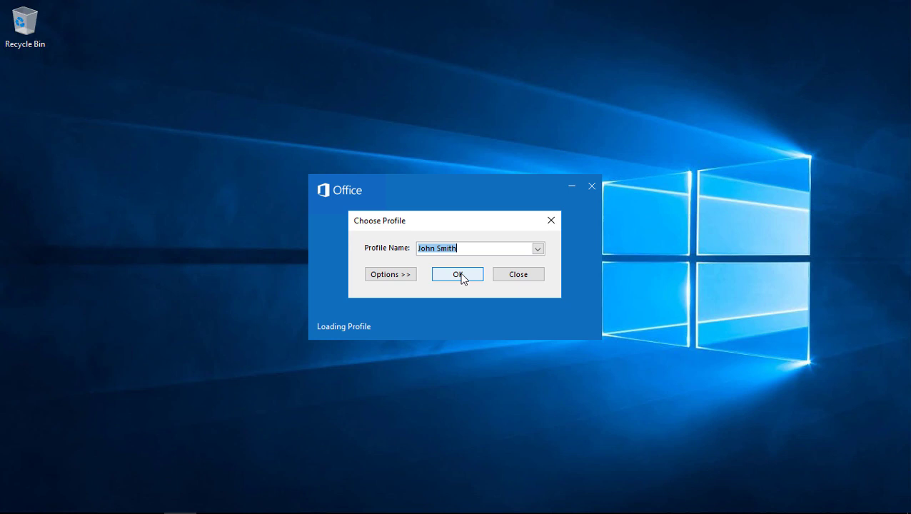
left_click(461, 274)
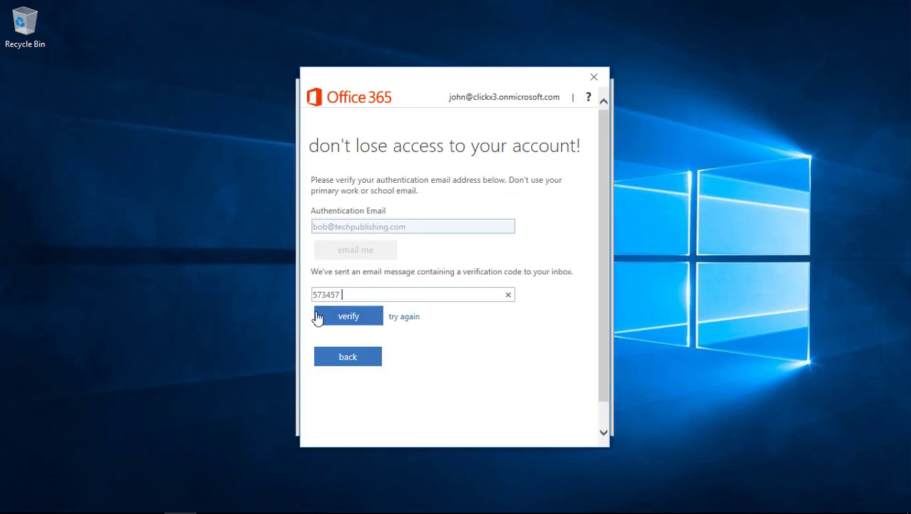
left_click(340, 317)
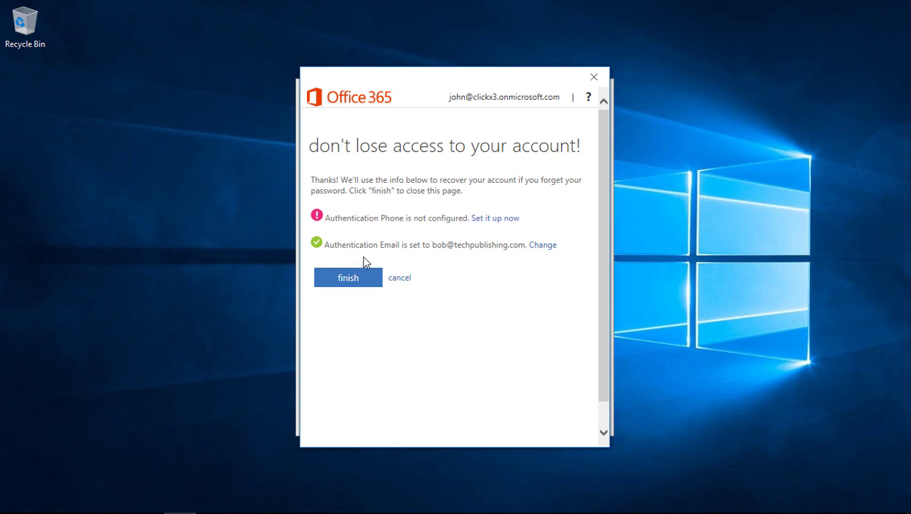
left_click(501, 218)
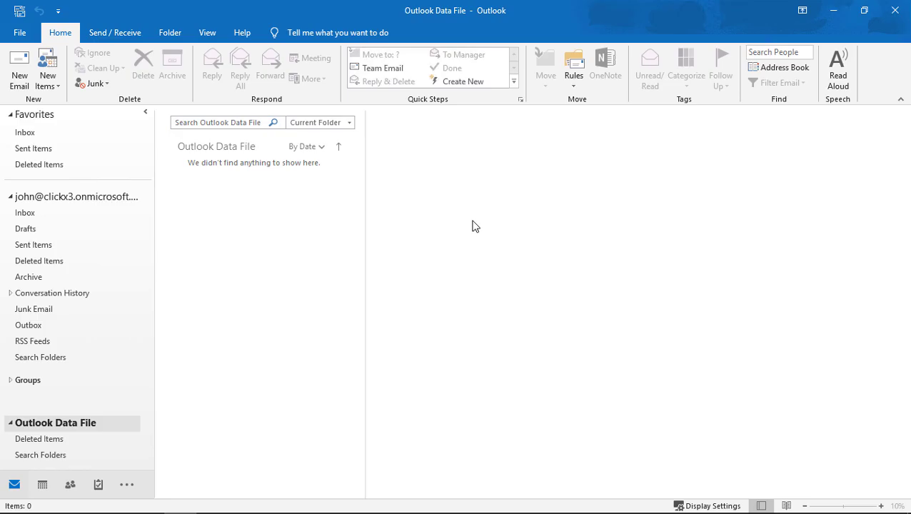
Expand the shared mailbox of the account owner in the folder list and open its Inbox
scroll(142, 326, "down", 1)
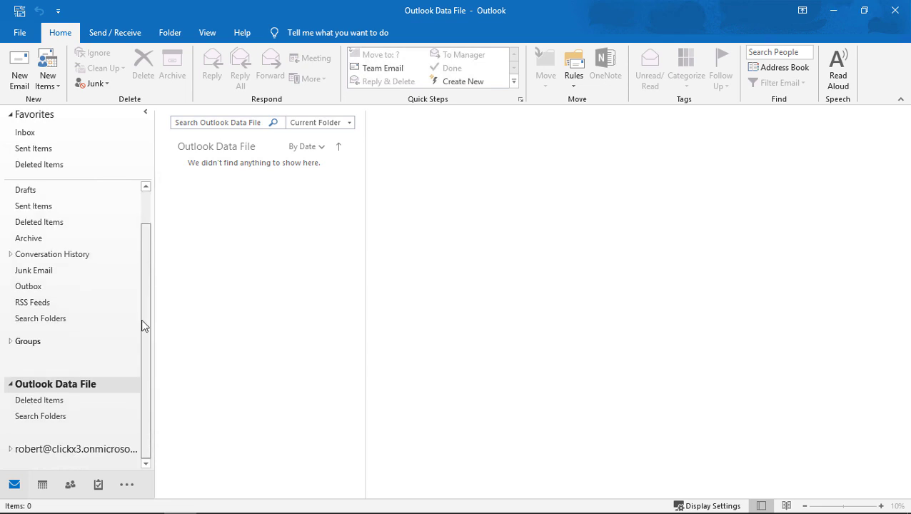
left_click(10, 450)
scroll(79, 405, "down", 4)
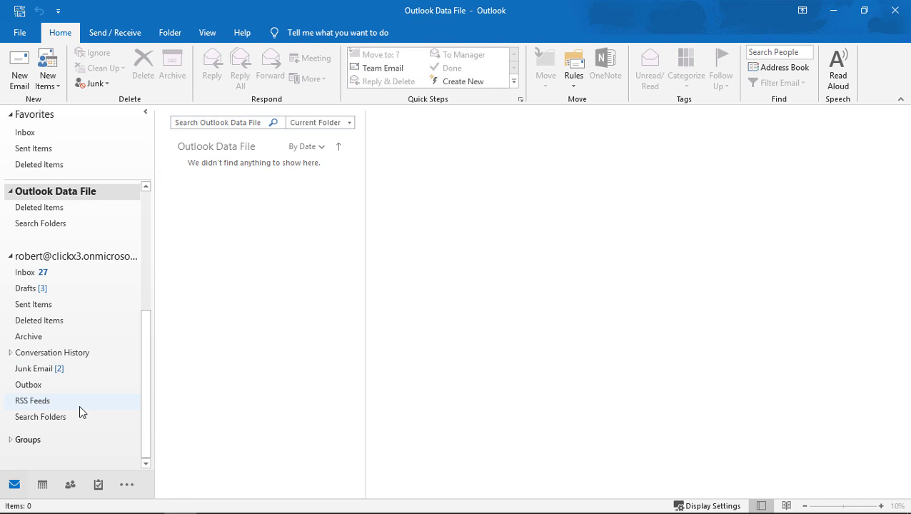
left_click(52, 279)
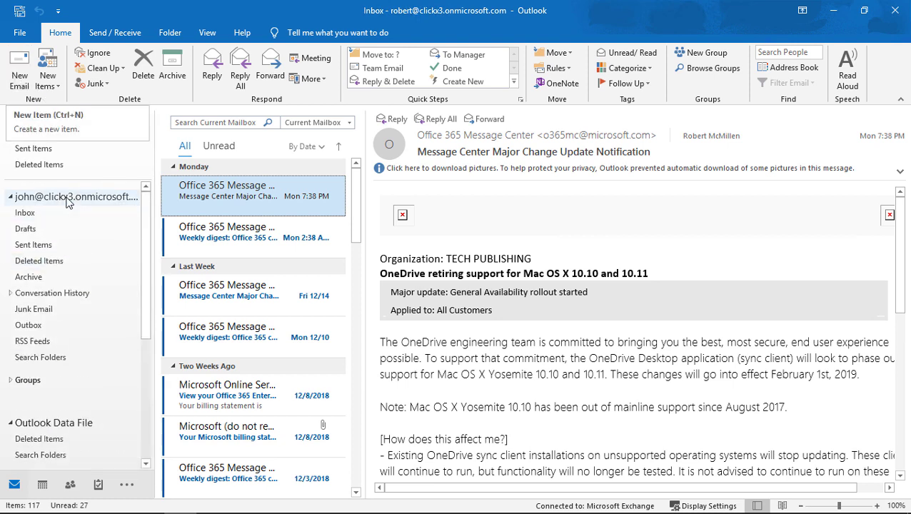
Start a new email and choose the mailbox owner's address as the From address
left_click(20, 71)
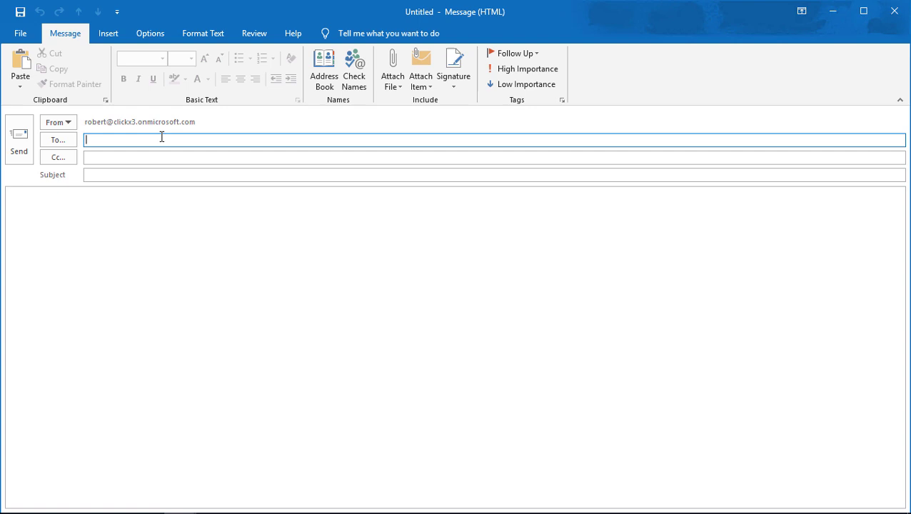
left_click(68, 123)
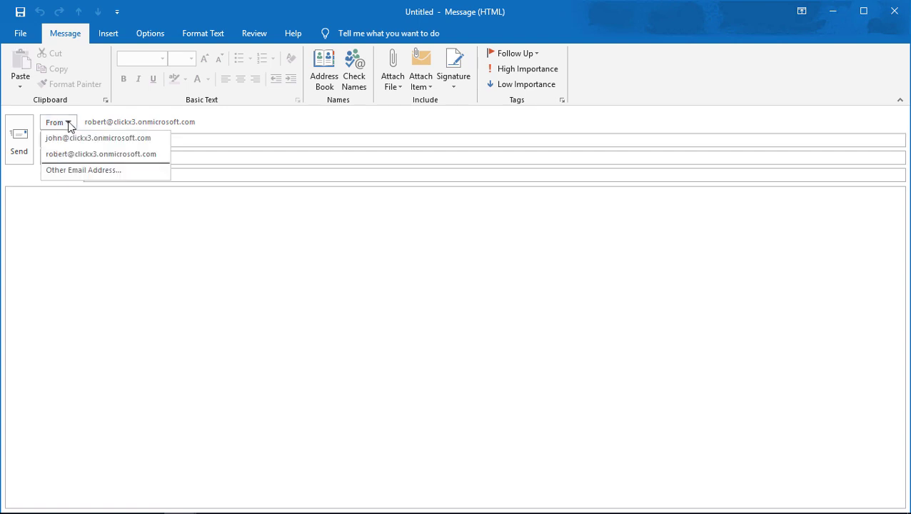
left_click(87, 156)
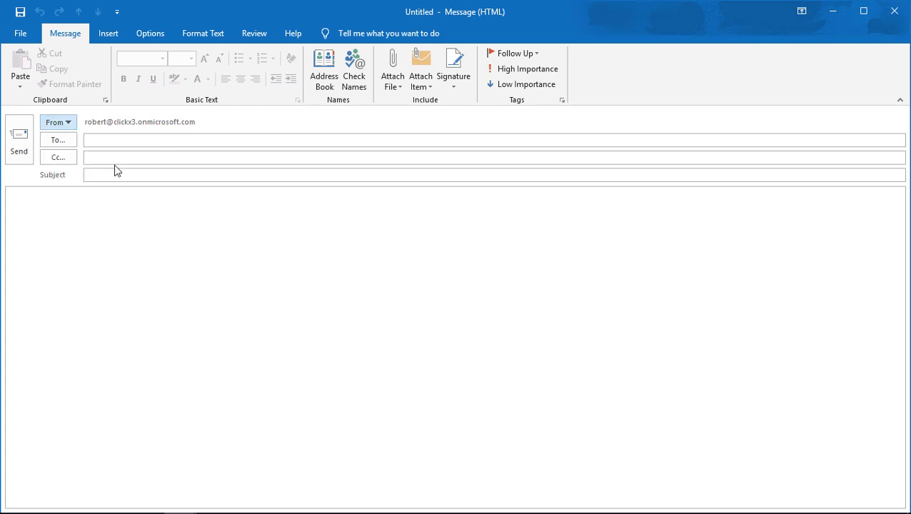
Fill in the recipient's address, set the subject to "test" and send the email
left_click(120, 140)
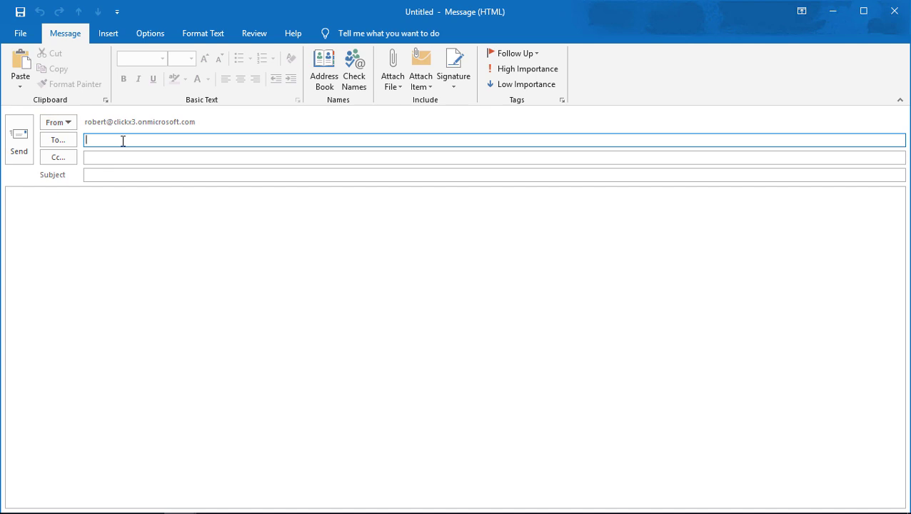
type("janed")
left_click(106, 175)
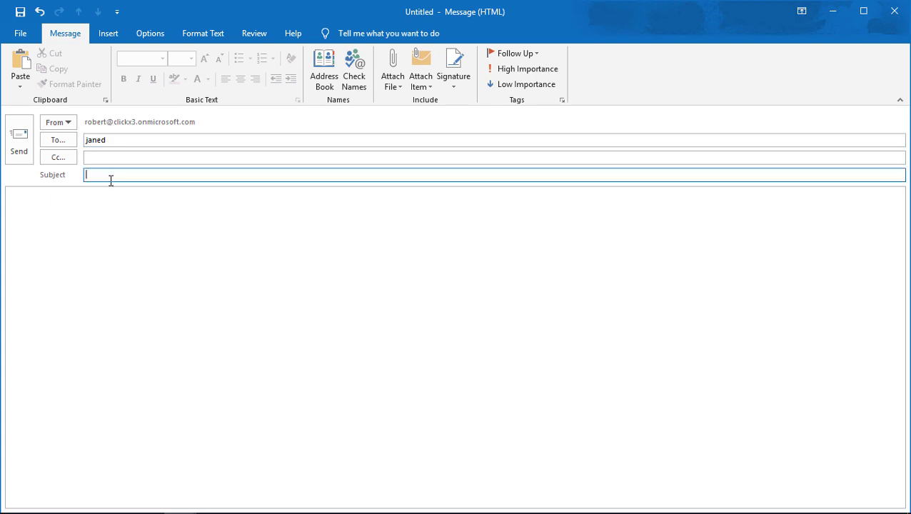
type("test")
left_click(117, 244)
left_click(21, 147)
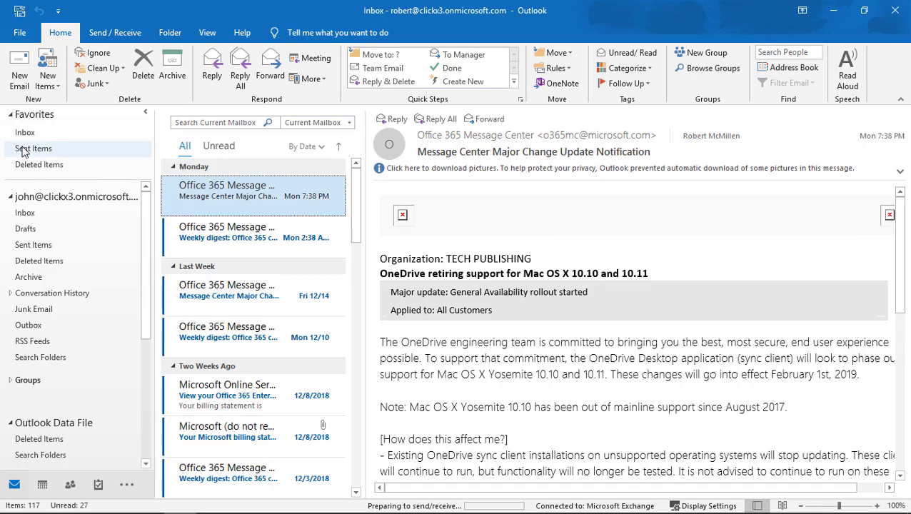
Check the Sent Items folders of the mailbox owner and of the delegate for the test message
left_click(21, 148)
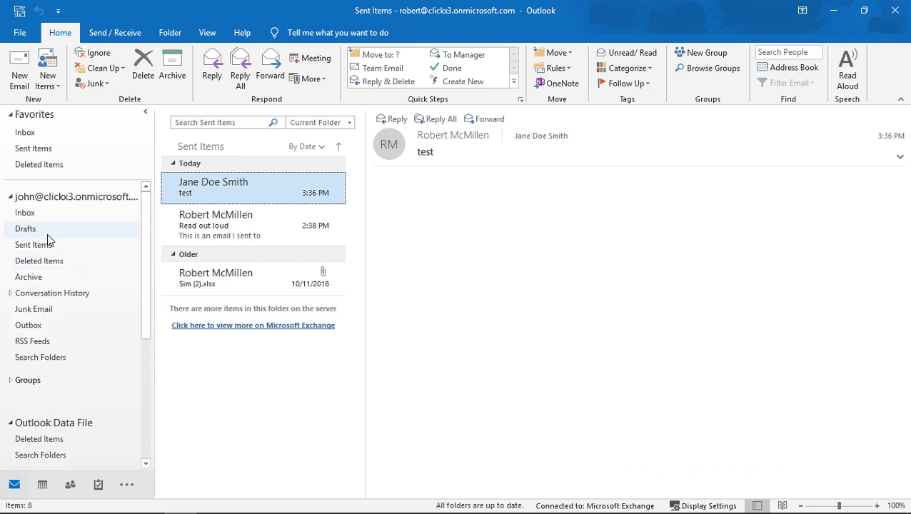
left_click(50, 245)
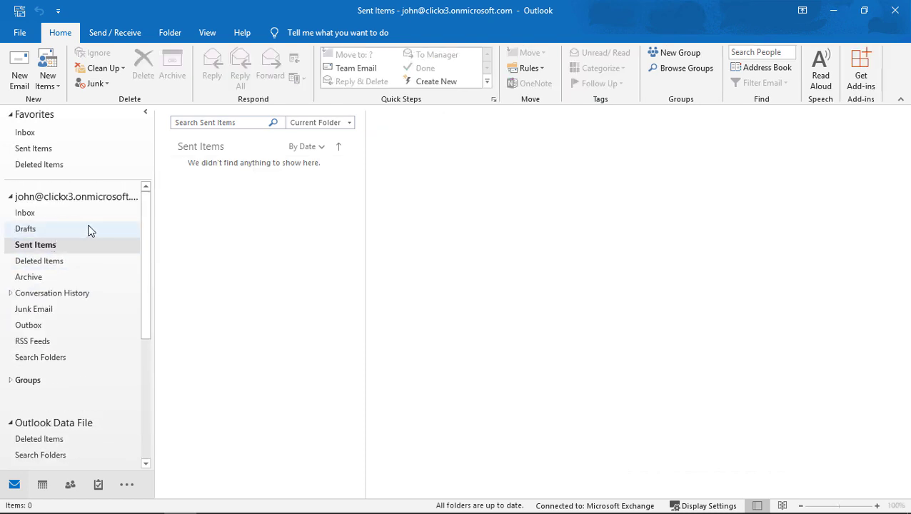